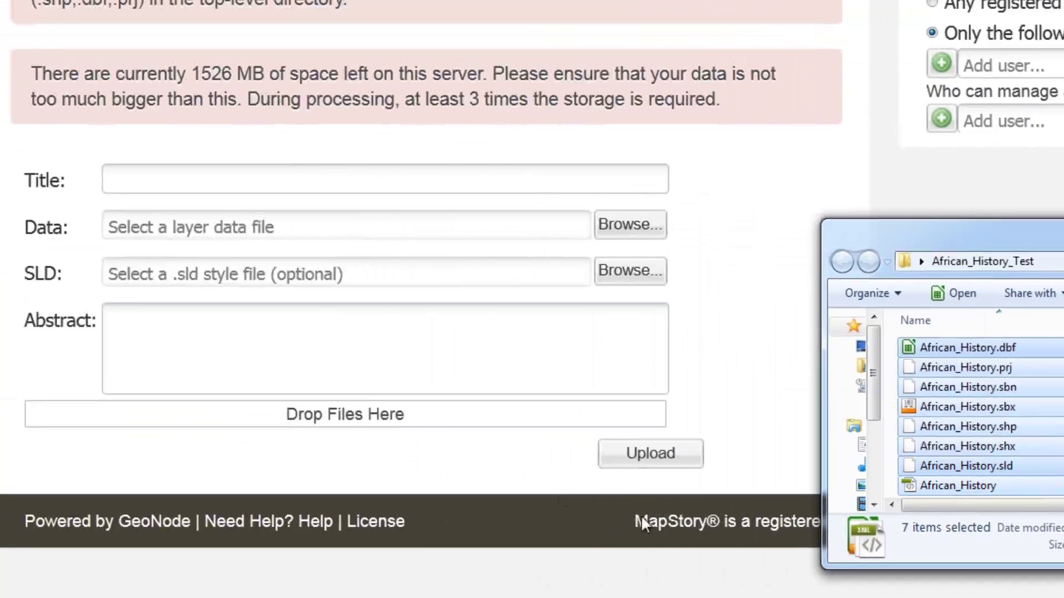
- Upload the seven African_History shapefile and SLD files as the africa StoryLayer and start a map from it
drag(683, 321, 156, 406)
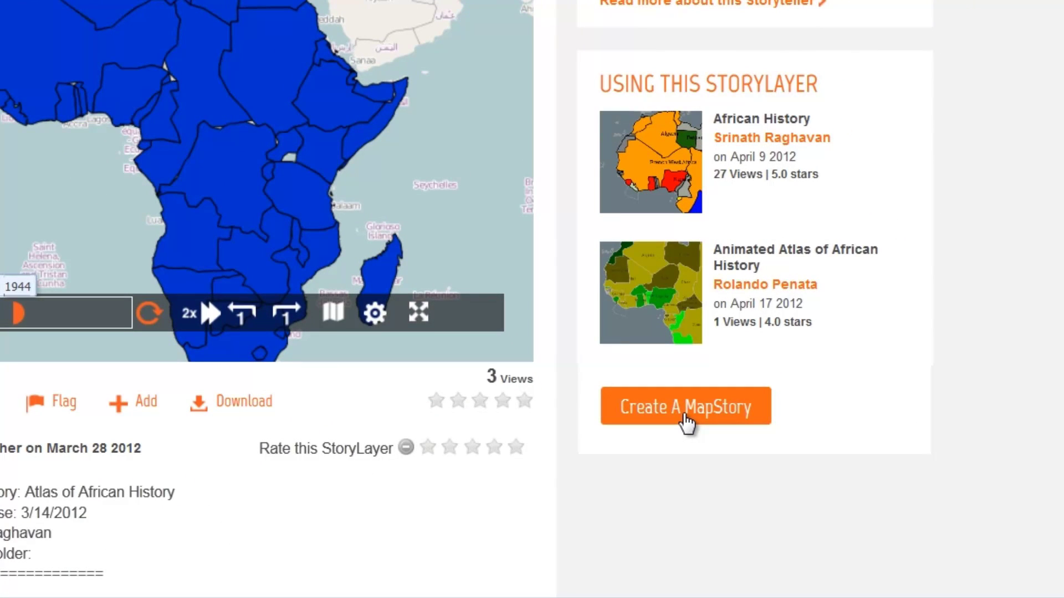
click(686, 421)
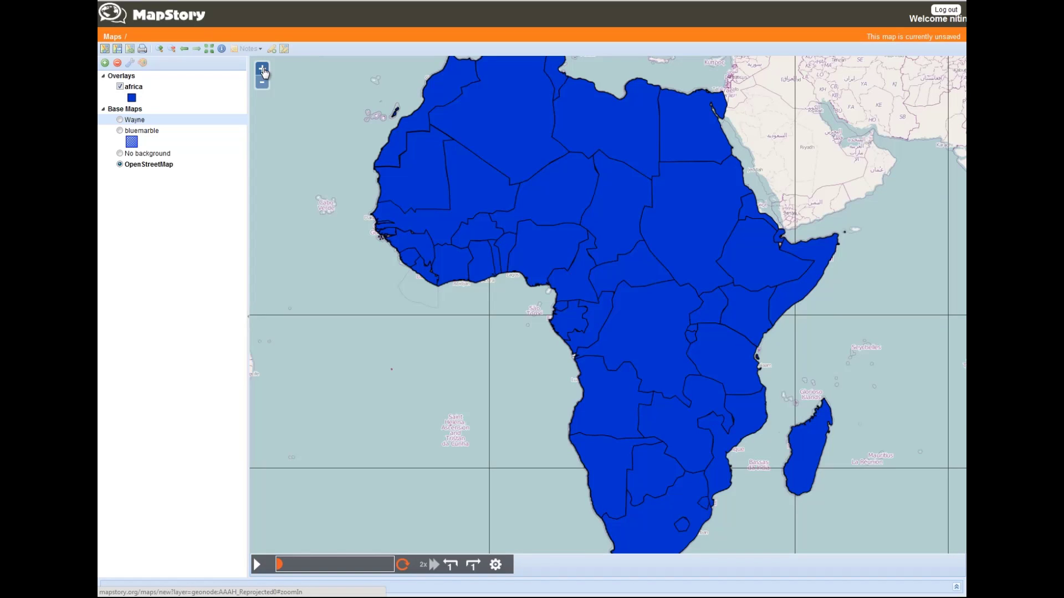
- Zoom in on the africa map and bring up the Available Layers list of GeoServer layers
click(262, 70)
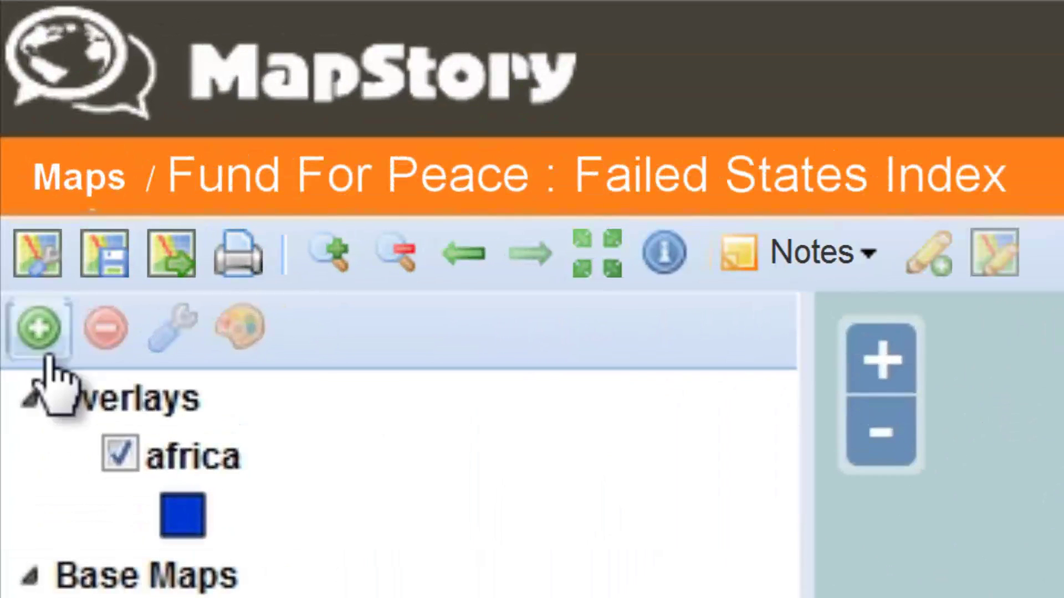
click(40, 332)
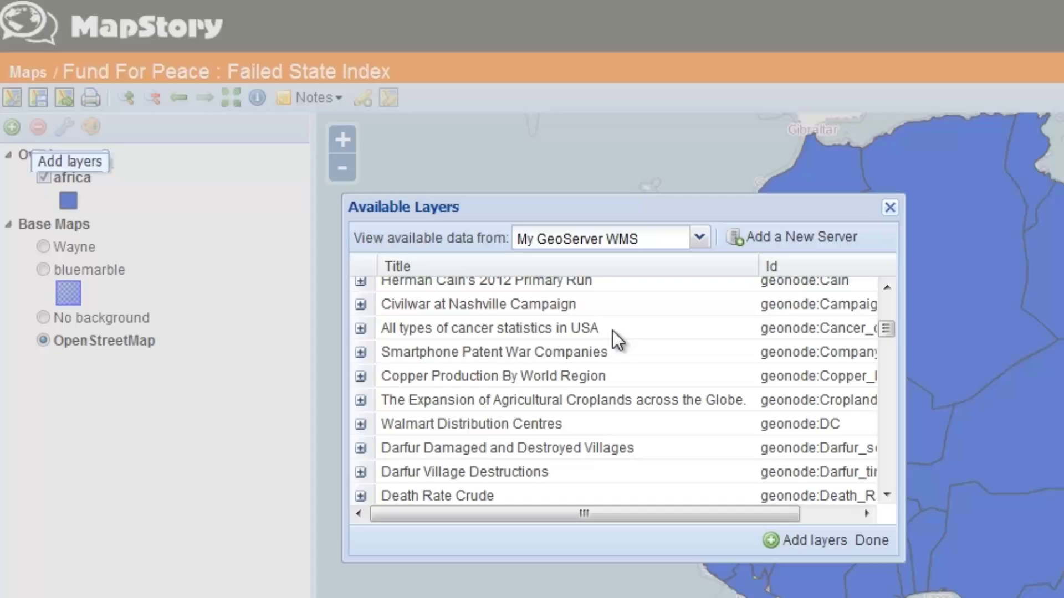
- Add The Expansion of Agricultural Croplands across the Globe layer as an overlay above africa
click(562, 400)
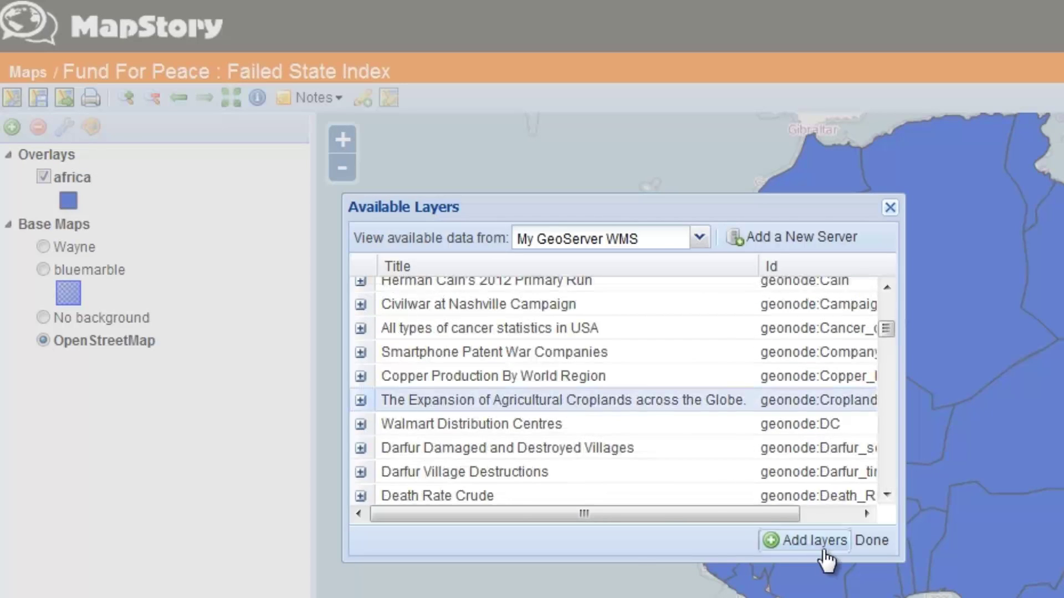
click(814, 540)
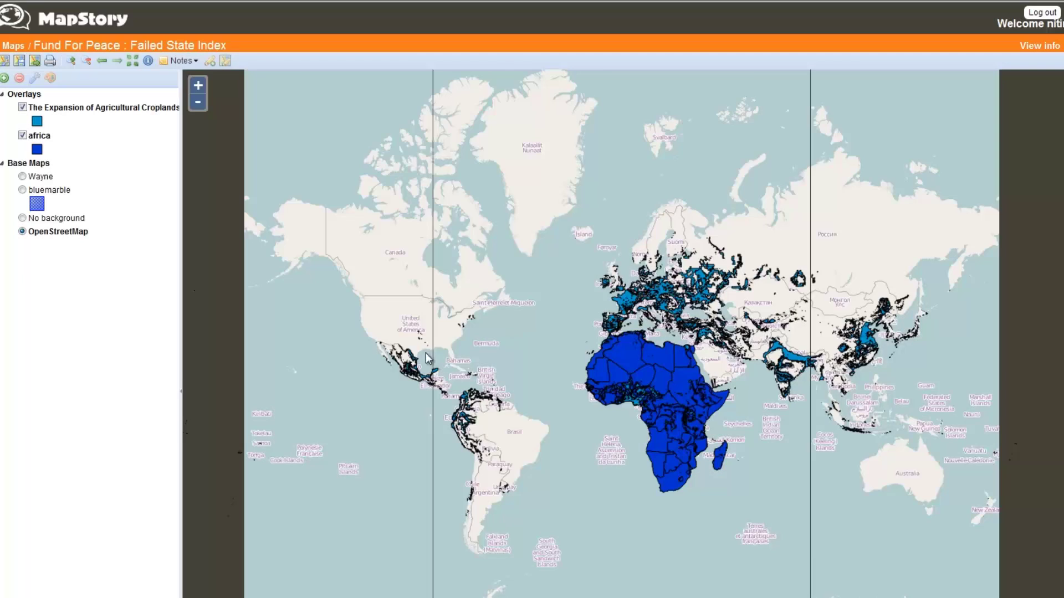
click(64, 155)
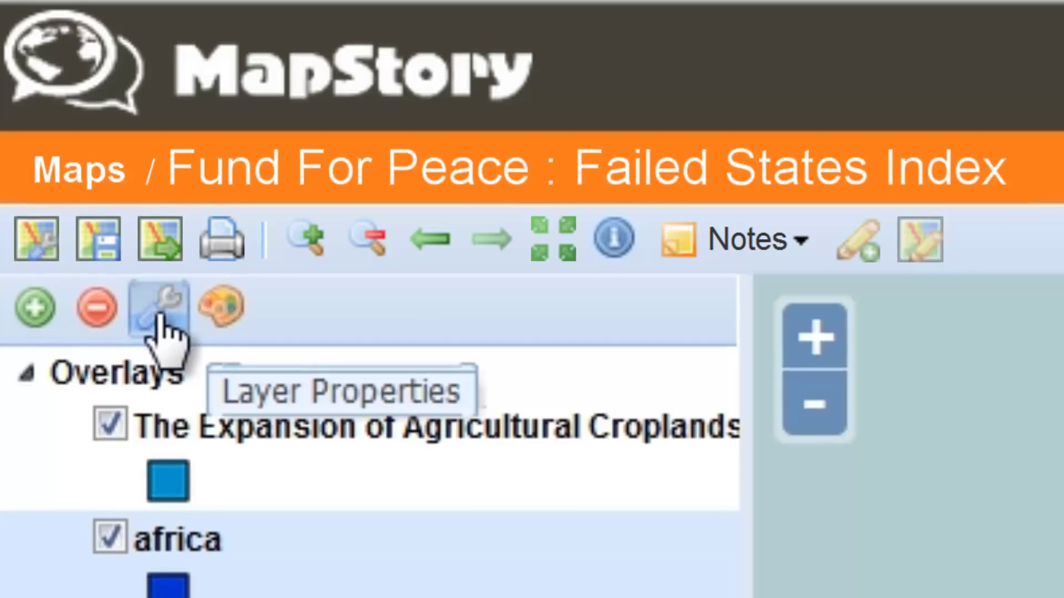
click(161, 324)
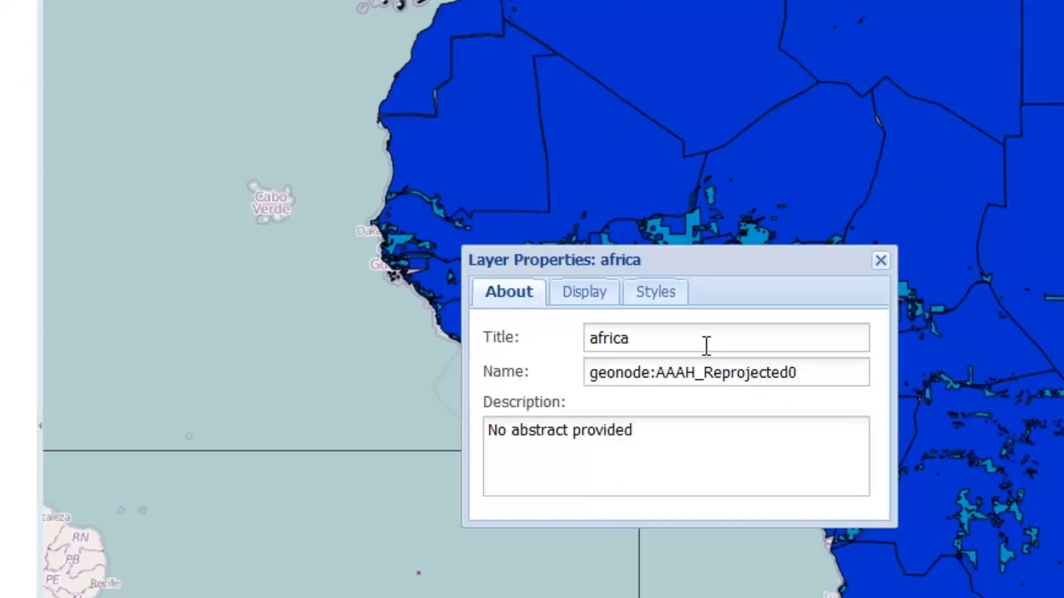
- Change the africa layer's title to 'African States'
drag(706, 346, 556, 338)
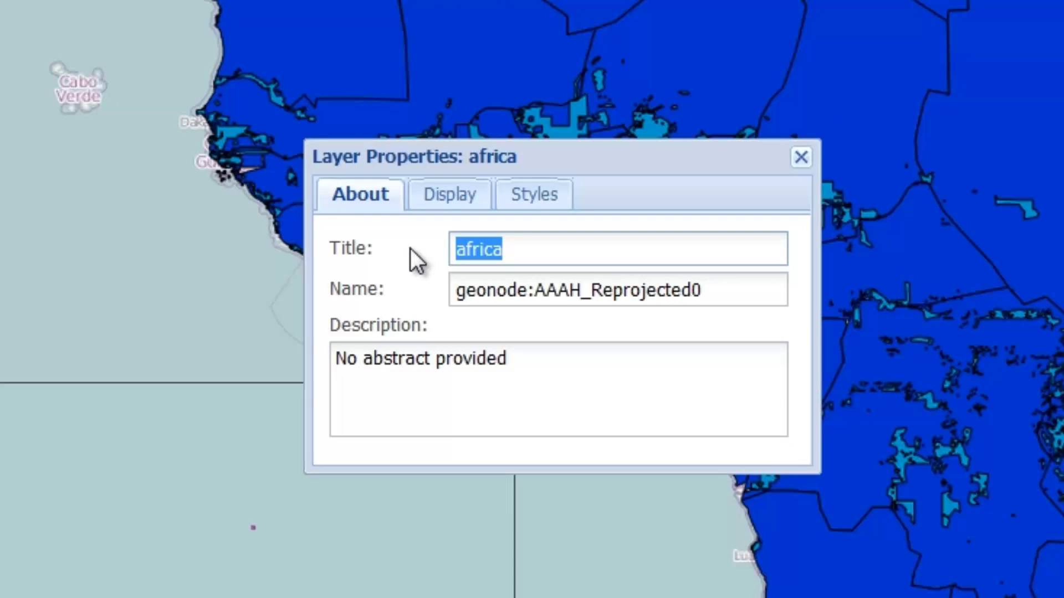
text(African S)
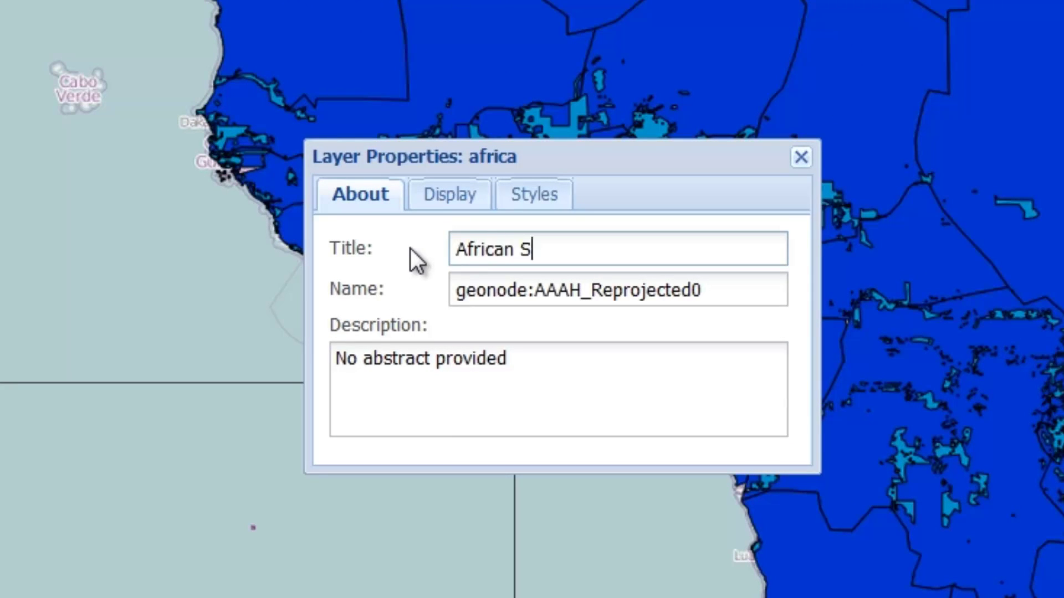
text(tates)
key(Tab)
click(470, 194)
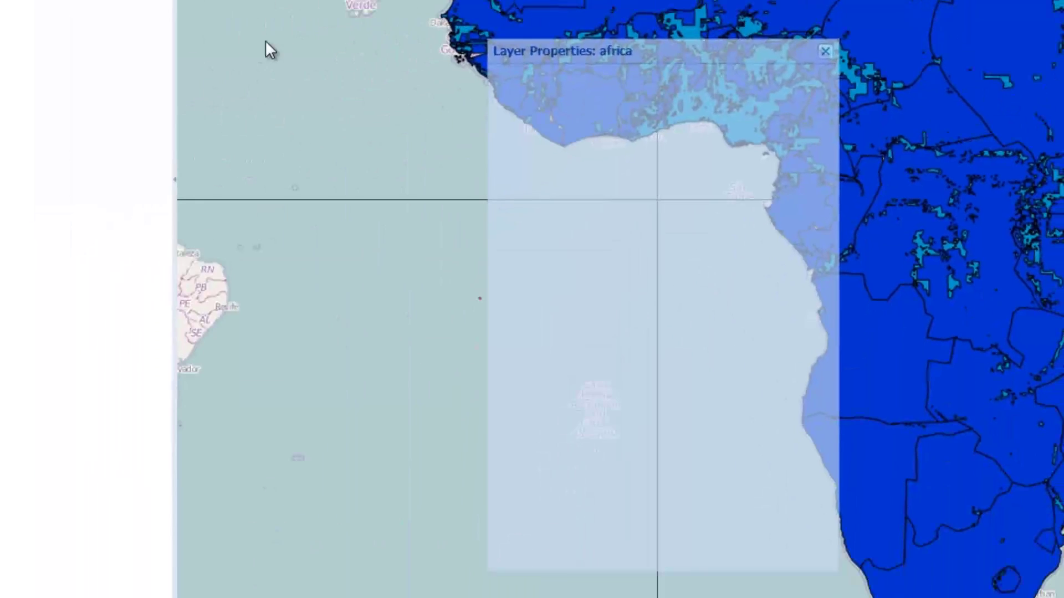
drag(500, 158, 220, 47)
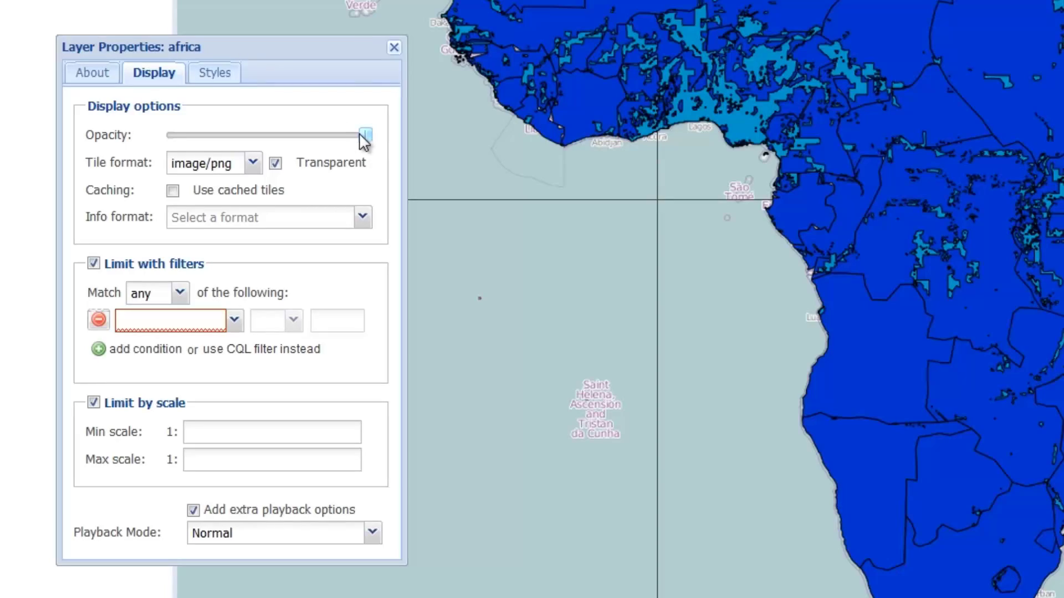
- Review the africa layer's opacity, tile format and info format, leaving them unchanged
drag(354, 137, 382, 145)
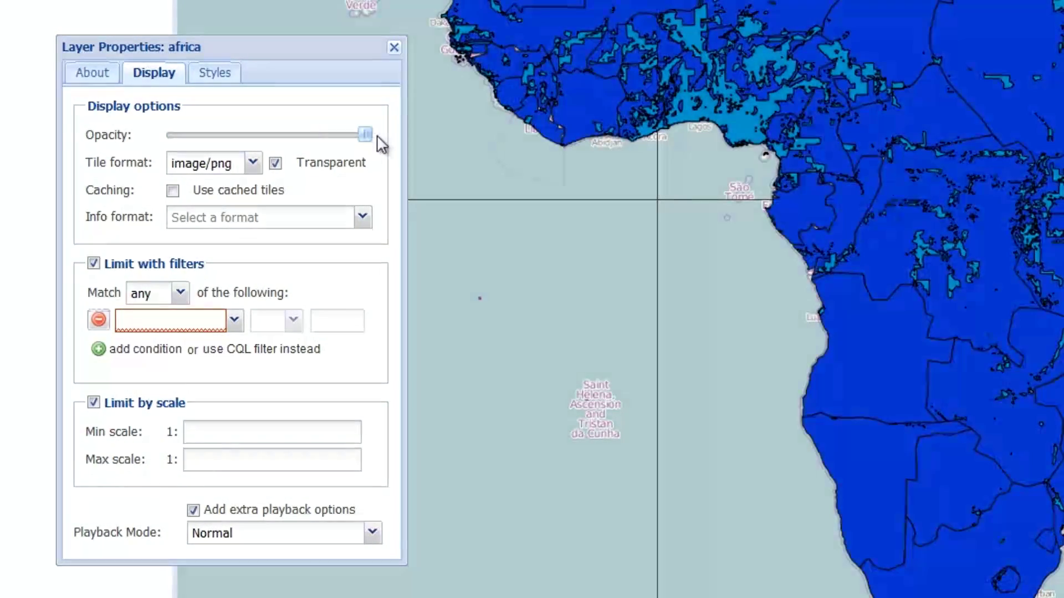
click(253, 163)
click(378, 287)
click(363, 217)
click(347, 292)
- Filter the africa layer to features with YEAR > 1950, keeping Normal playback mode
click(231, 320)
click(133, 387)
click(293, 320)
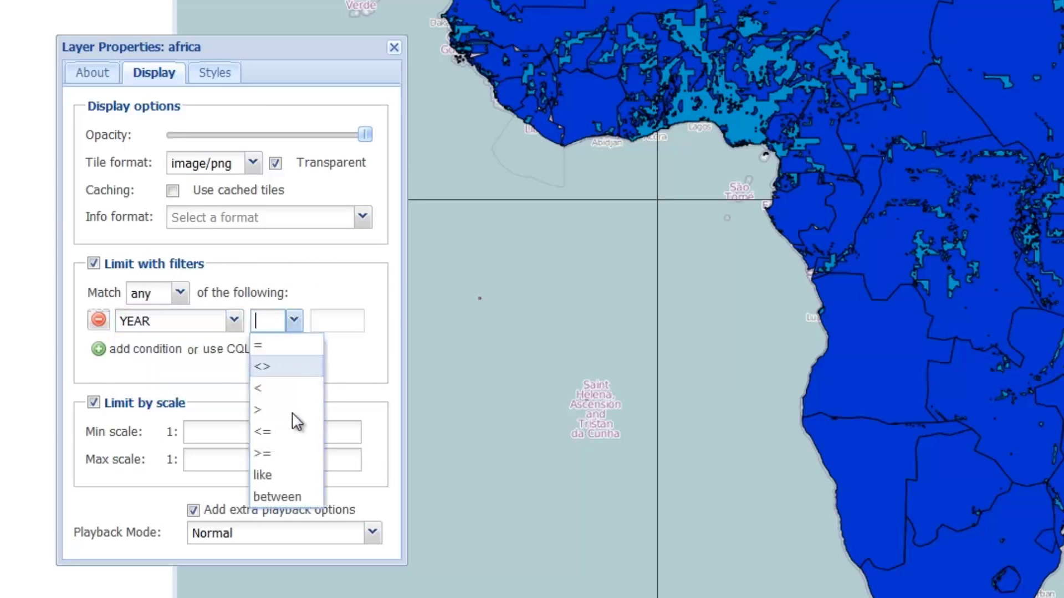
click(288, 409)
click(346, 320)
text(1950)
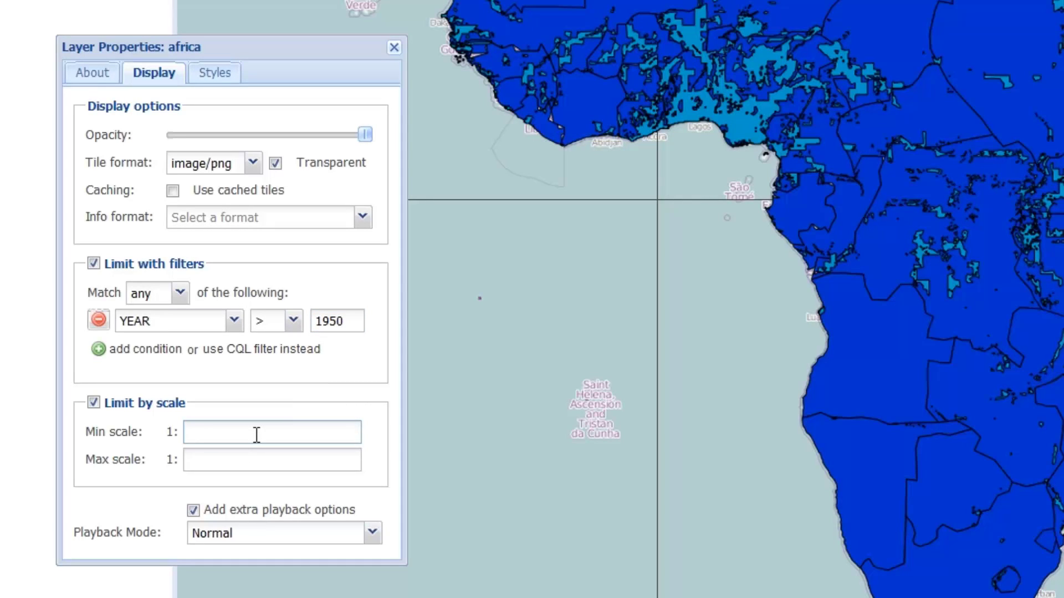
key(Tab)
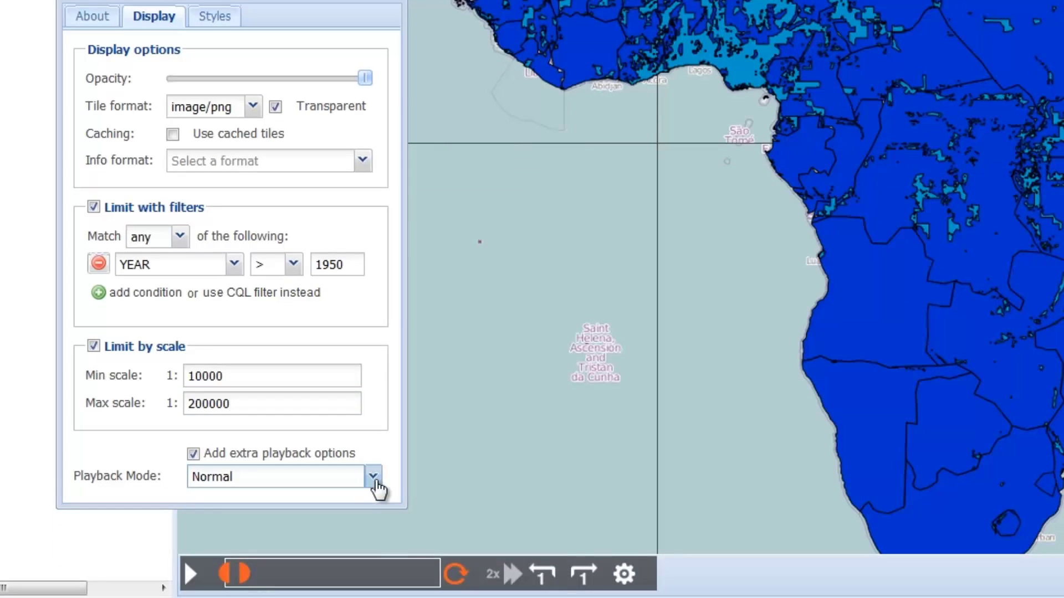
click(374, 476)
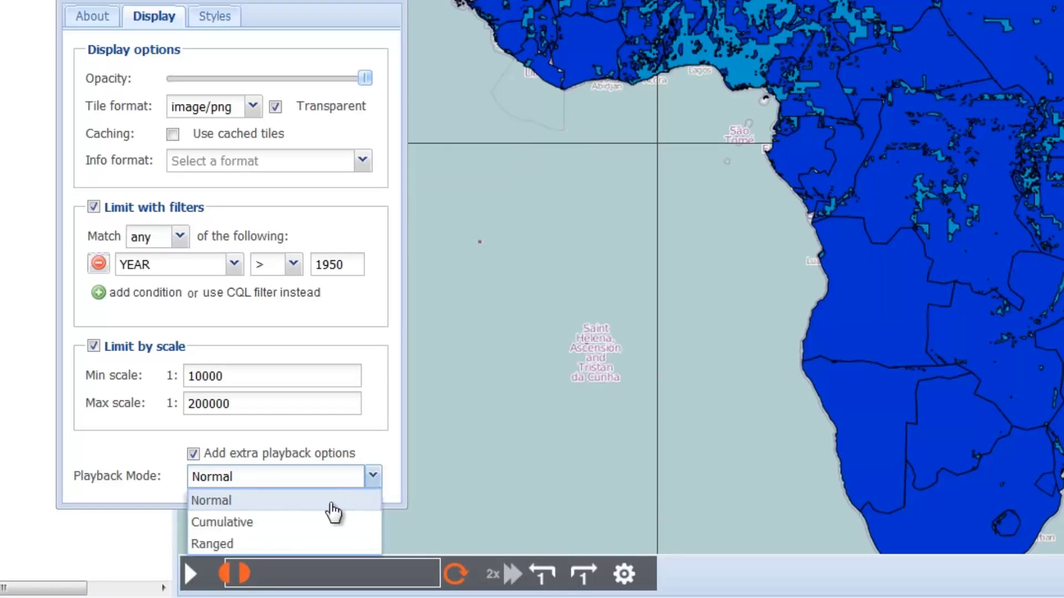
click(298, 509)
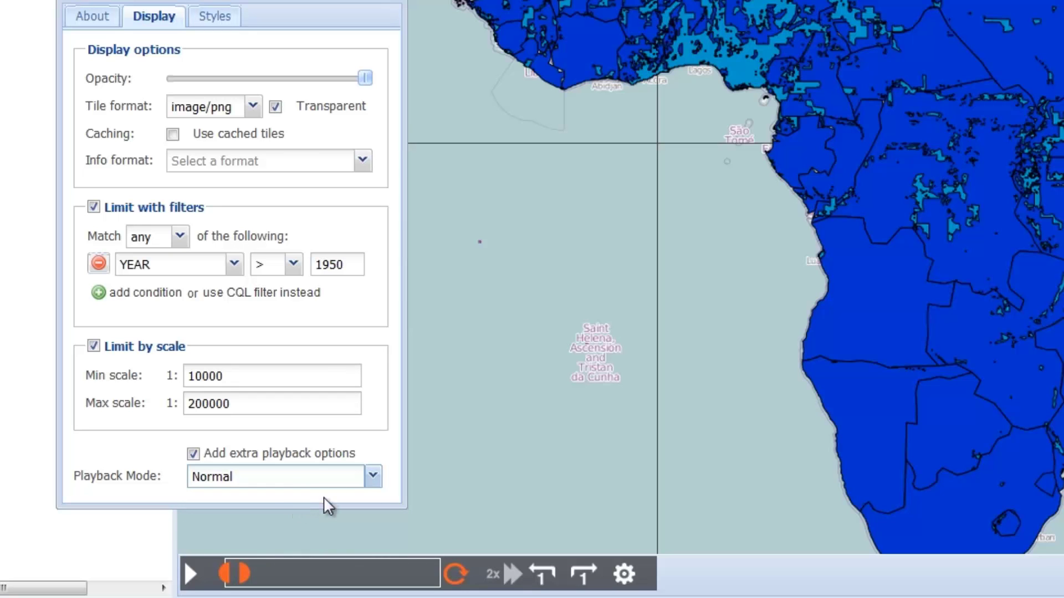
click(373, 477)
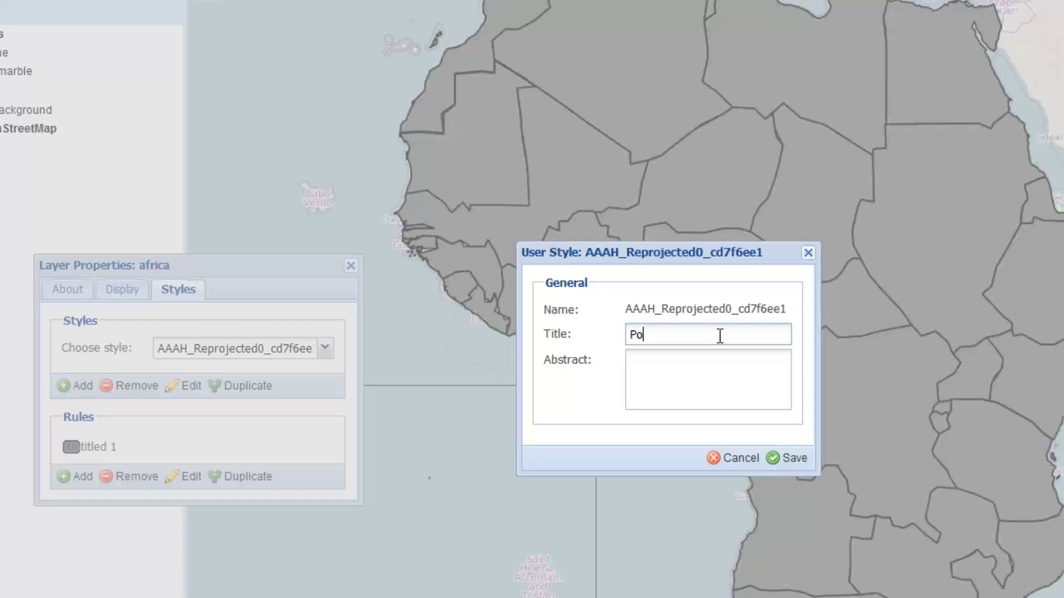
- Save the style as 'Political System or Ruler' and give the Untitled 1 rule a green fill
text(litical System or Ruler)
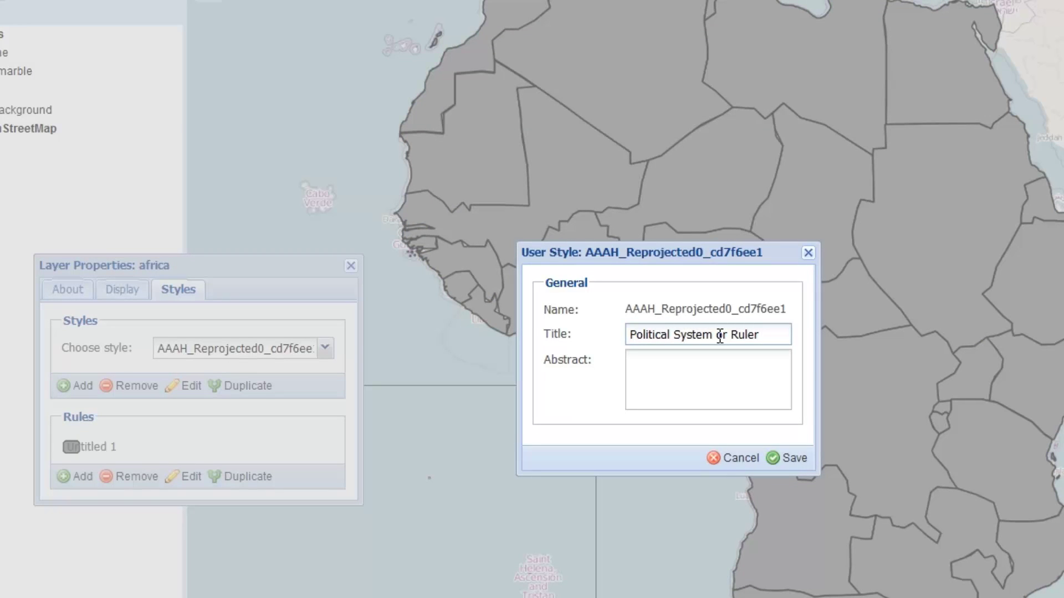
click(787, 457)
click(100, 449)
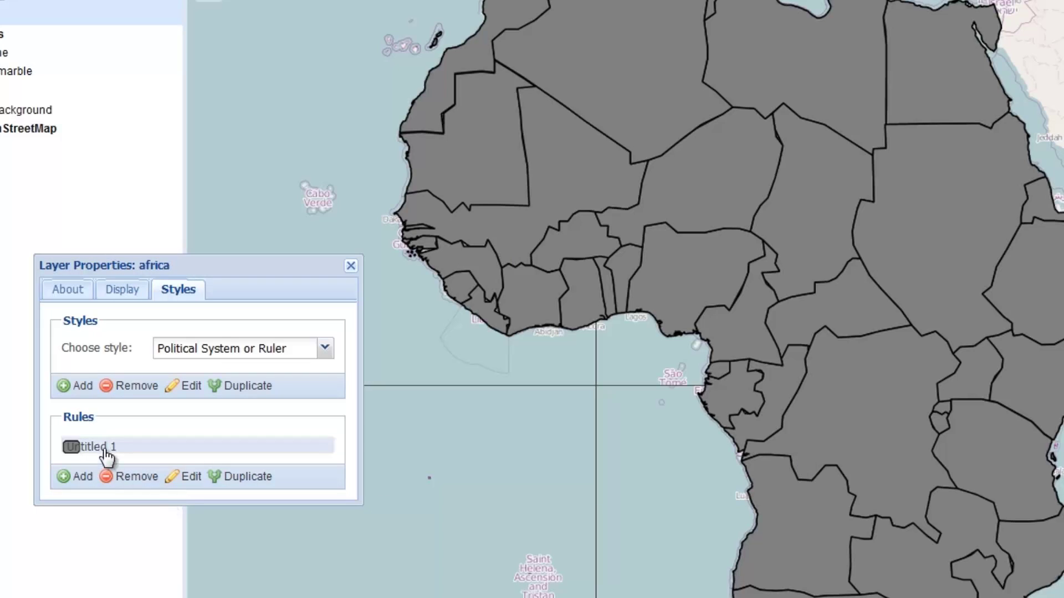
click(183, 476)
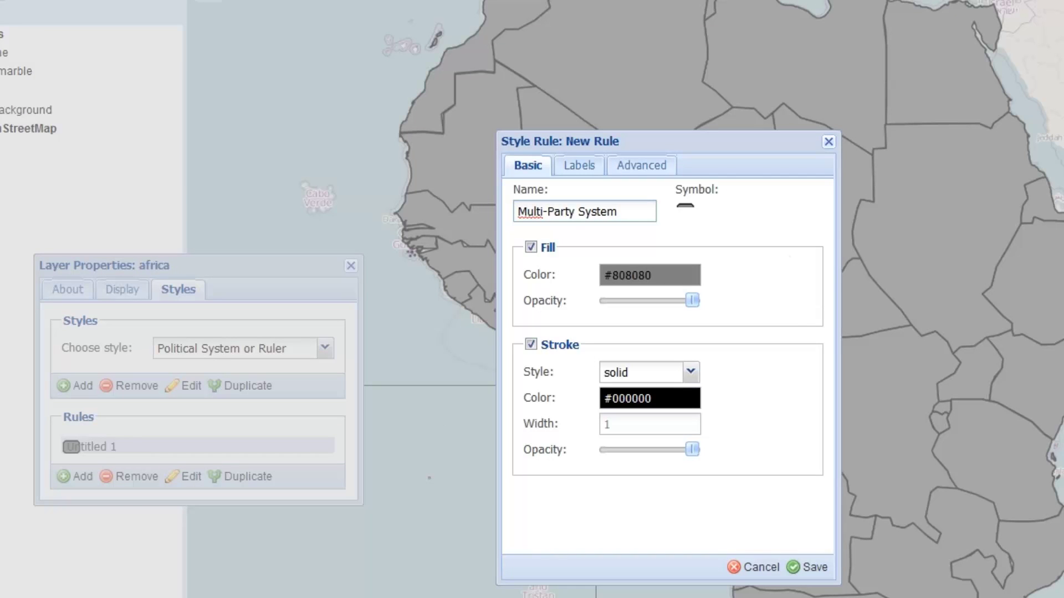
click(659, 275)
click(745, 400)
click(745, 343)
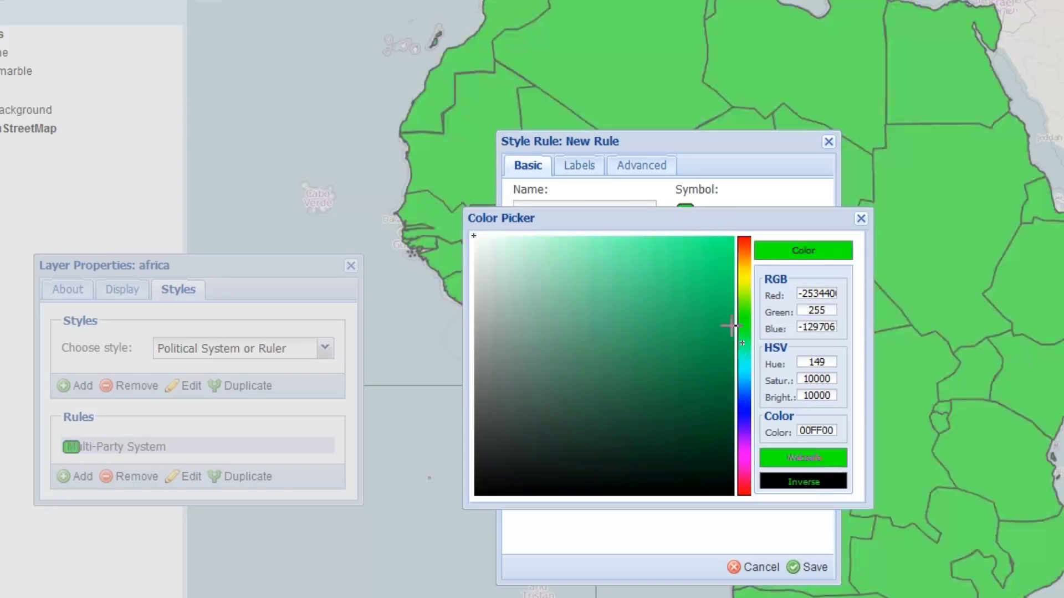
click(716, 308)
- Turn on feature labels for the rule and limit it by maximum and minimum scale
click(578, 165)
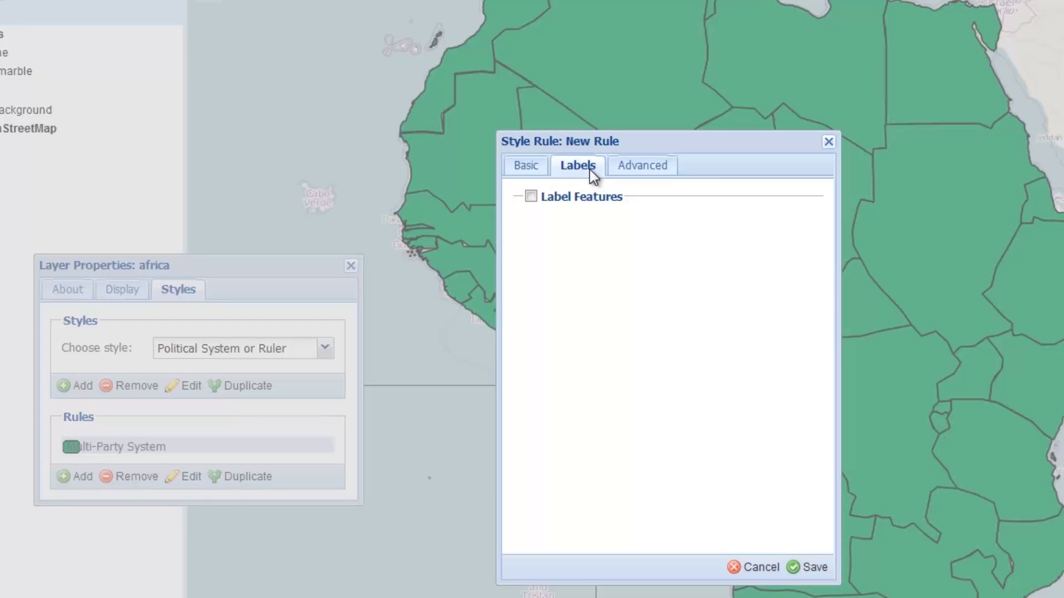
click(531, 197)
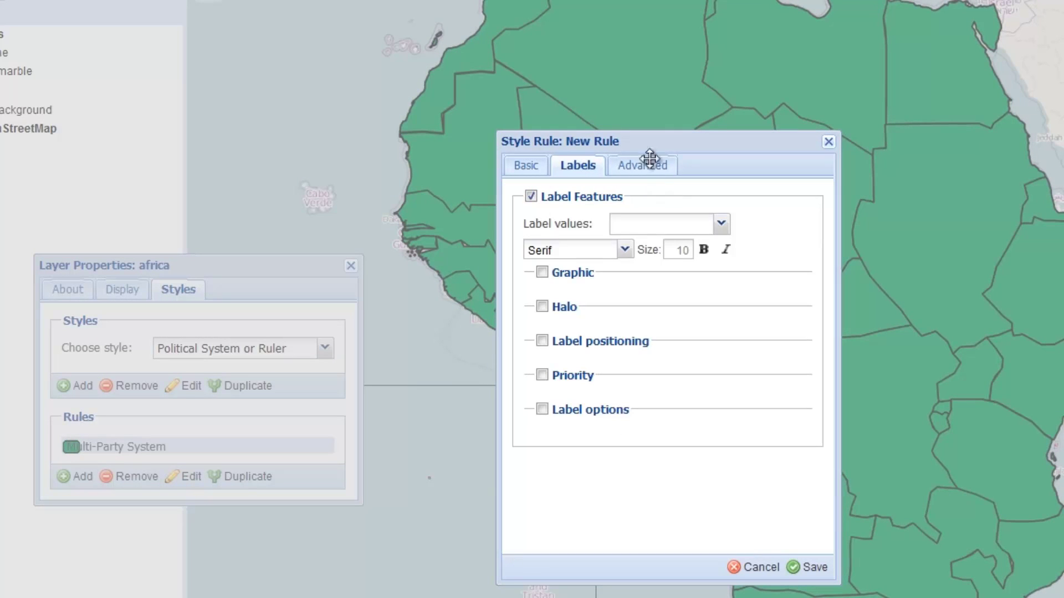
click(649, 169)
click(527, 193)
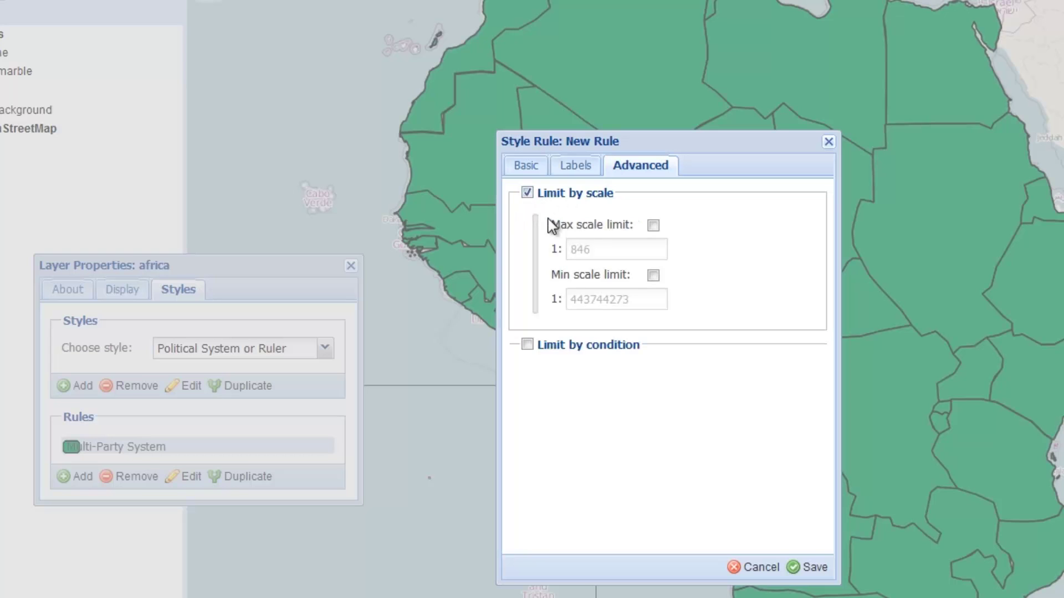
click(653, 225)
click(654, 275)
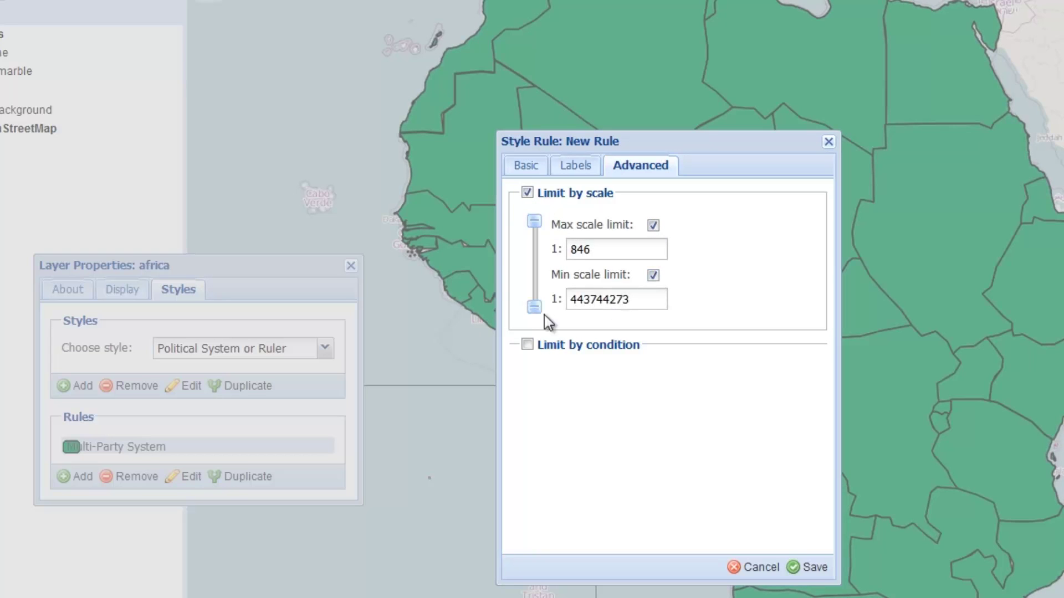
drag(534, 306, 530, 333)
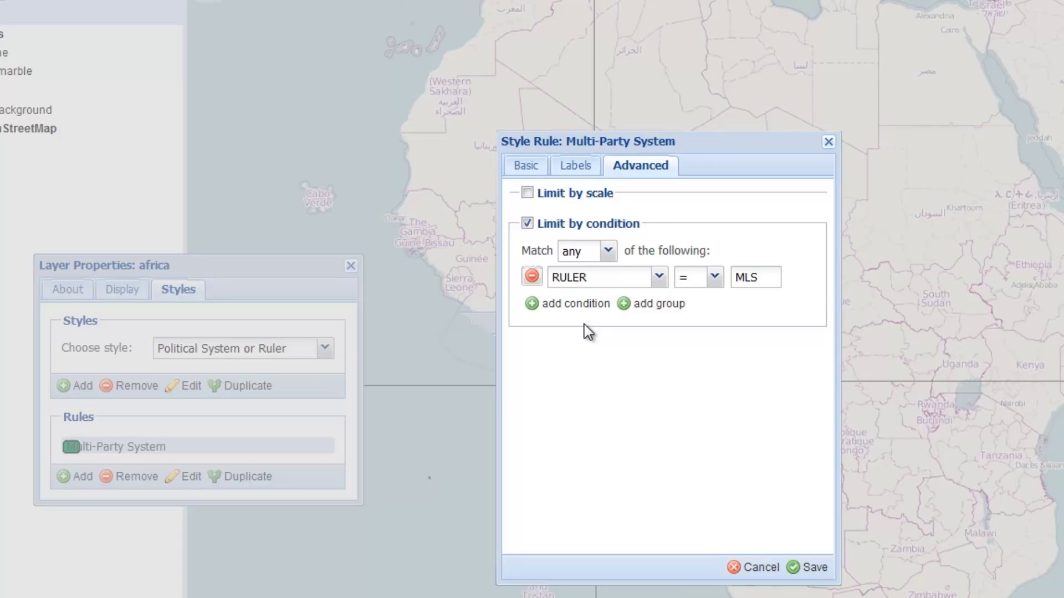
- Add a second rule condition comparing YEAR with greater-than
click(576, 303)
click(643, 304)
click(598, 354)
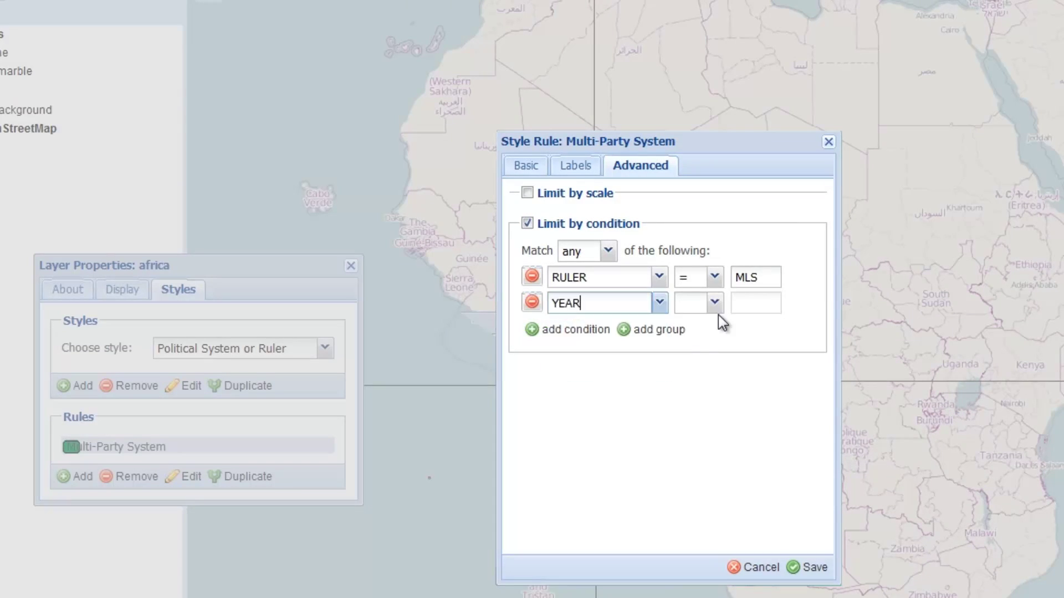
click(715, 303)
click(698, 354)
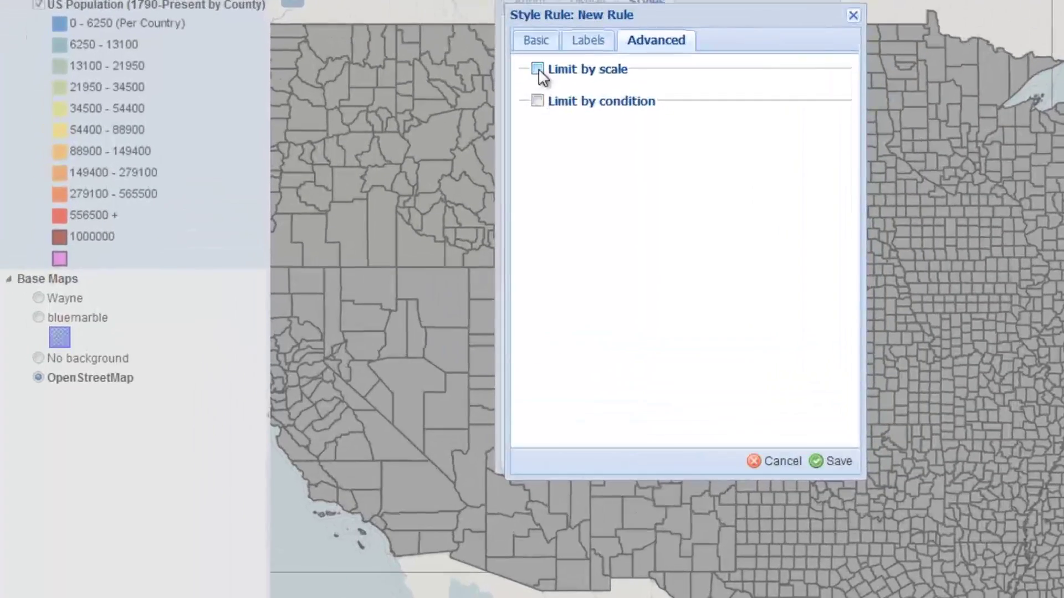
- Make the new rule match all conditions with Total greater than 2000000
click(408, 93)
click(408, 114)
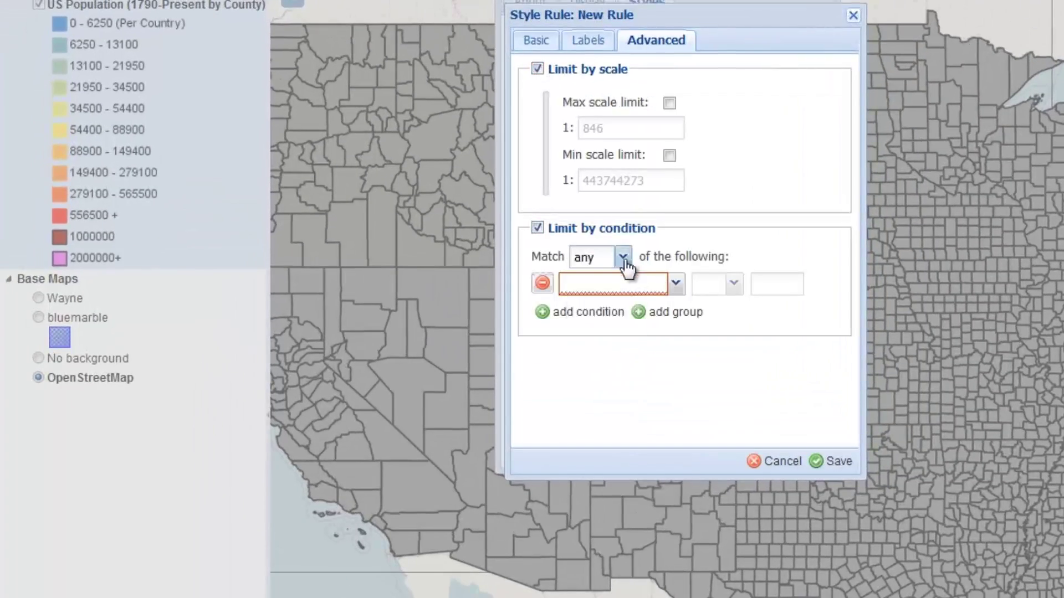
click(623, 256)
click(590, 288)
click(676, 284)
click(665, 349)
click(733, 283)
click(709, 310)
click(783, 284)
text(2000000)
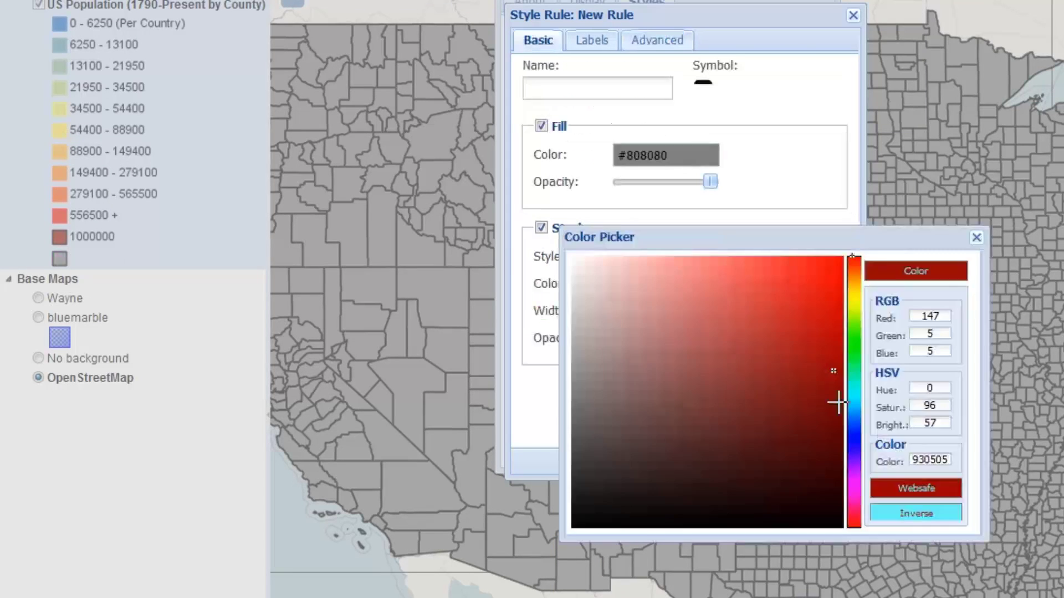
- Fill the 2000000+ rule in bright pink #EA4DEF
click(833, 457)
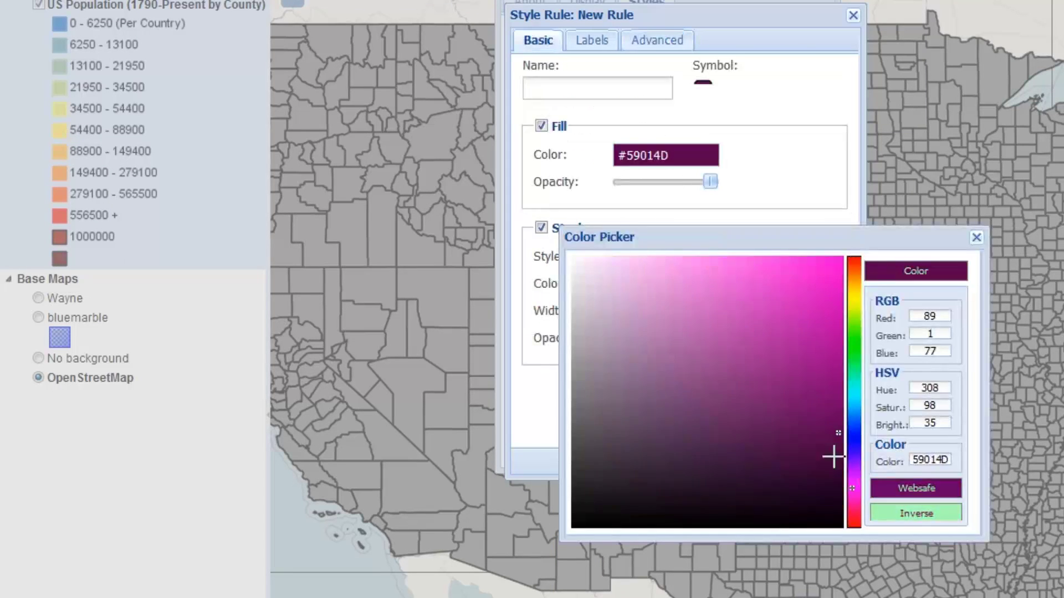
click(754, 272)
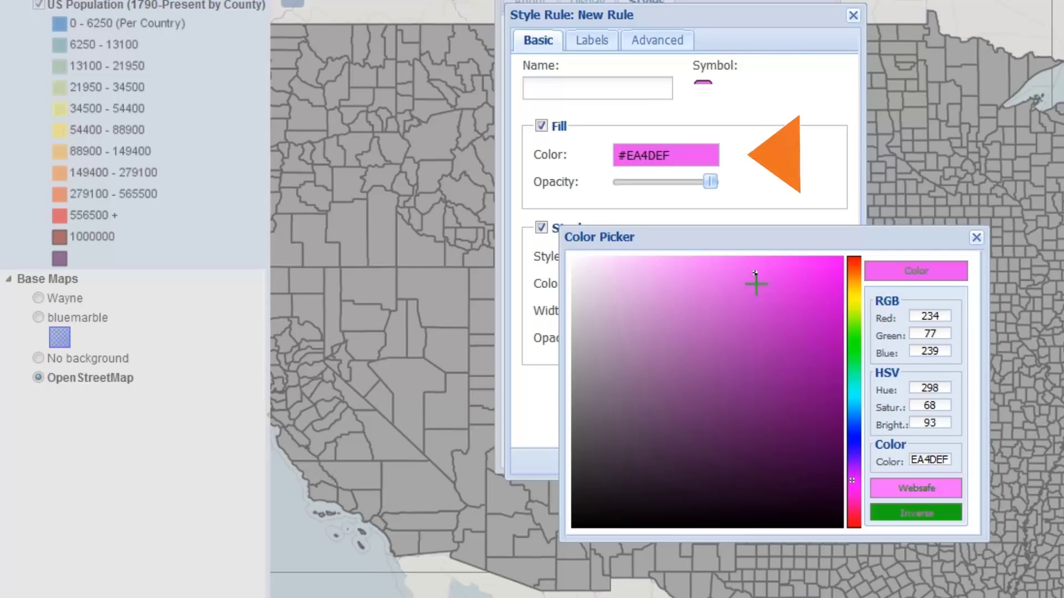
click(977, 238)
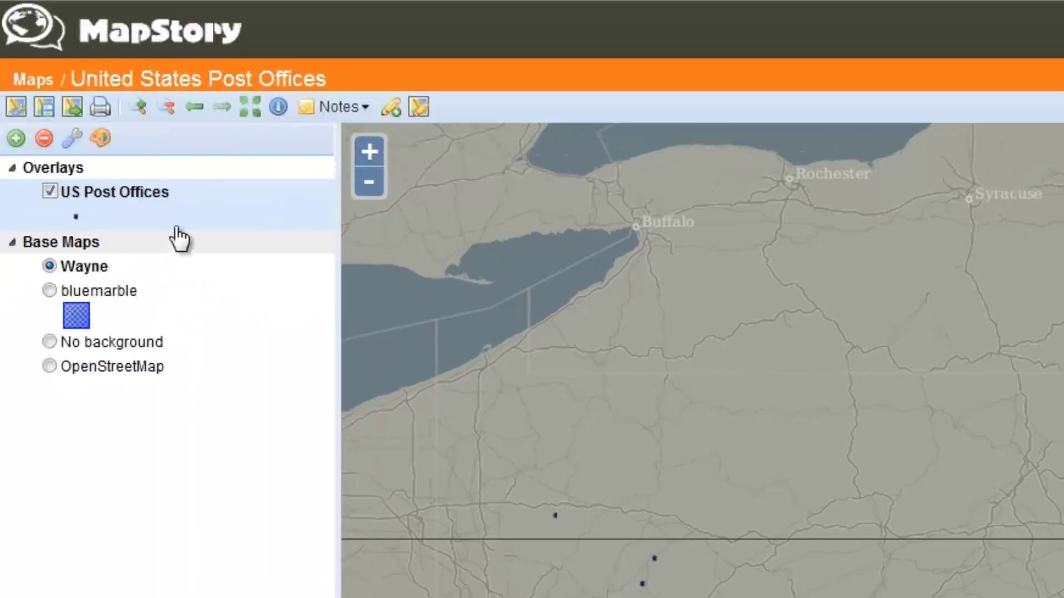
- Add a second US Post Offices layer to the map and zoom to it
click(16, 138)
click(513, 521)
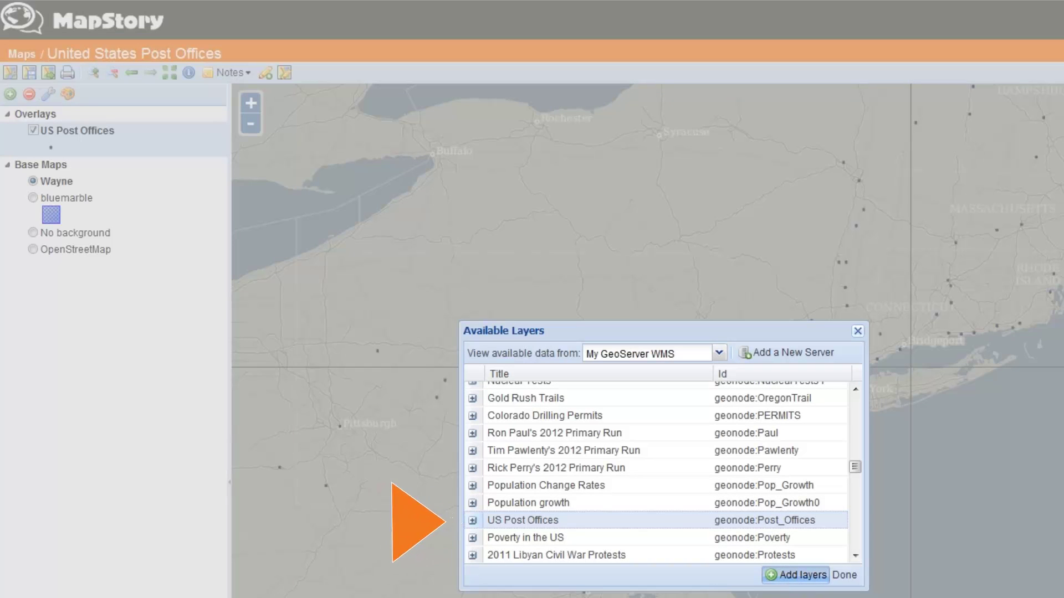
click(797, 575)
click(844, 575)
right_click(112, 149)
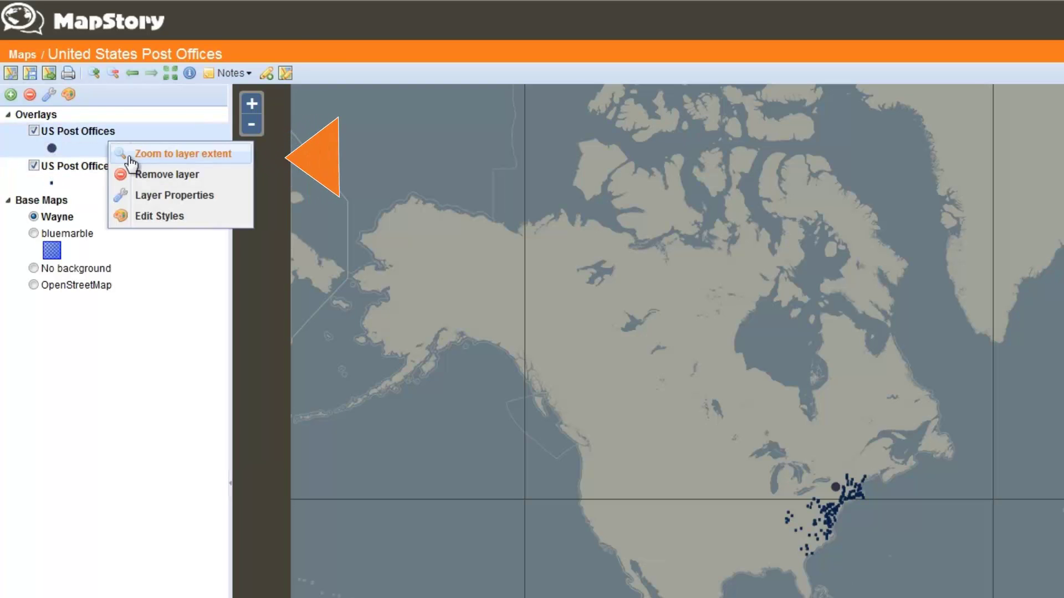
click(138, 150)
- Set the new layer's point symbol size to 20 and save the style rule
click(68, 94)
double_click(554, 532)
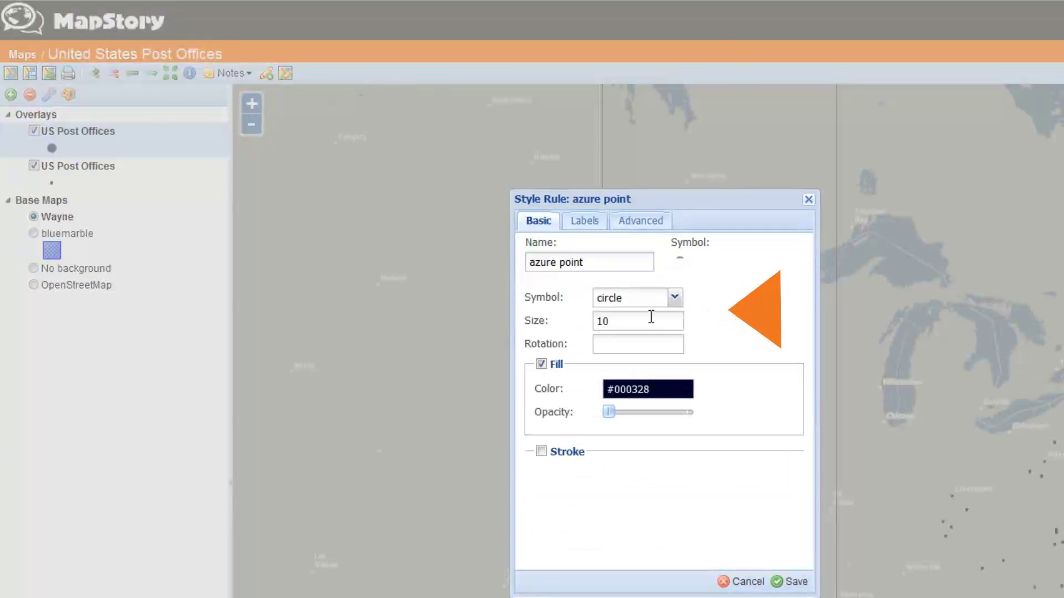
drag(654, 317, 579, 329)
text(20)
click(791, 582)
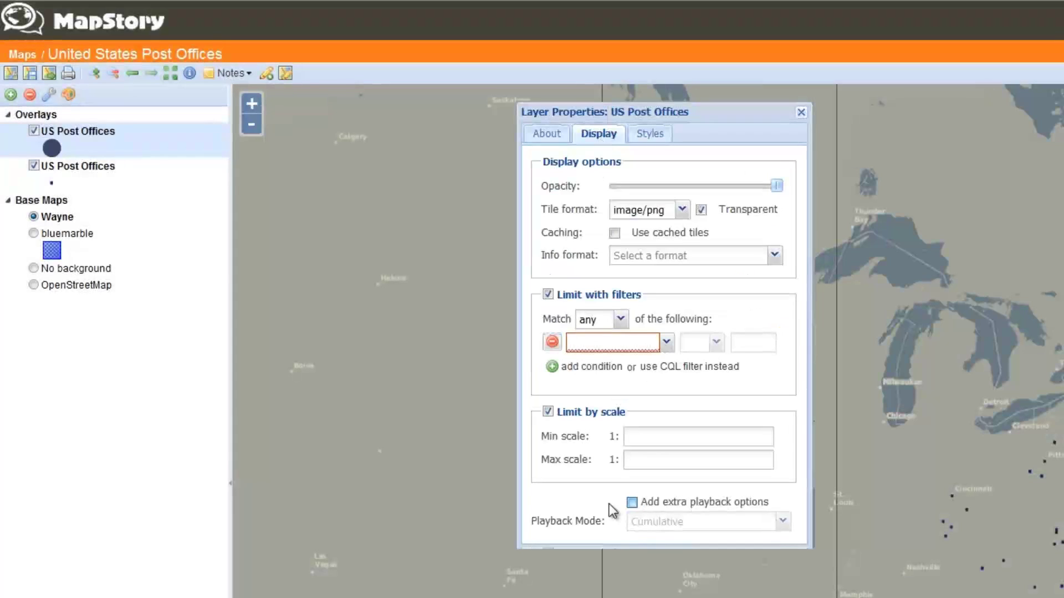
- Enable extra playback options with Normal playback for the US Post Offices layers
click(703, 521)
click(646, 541)
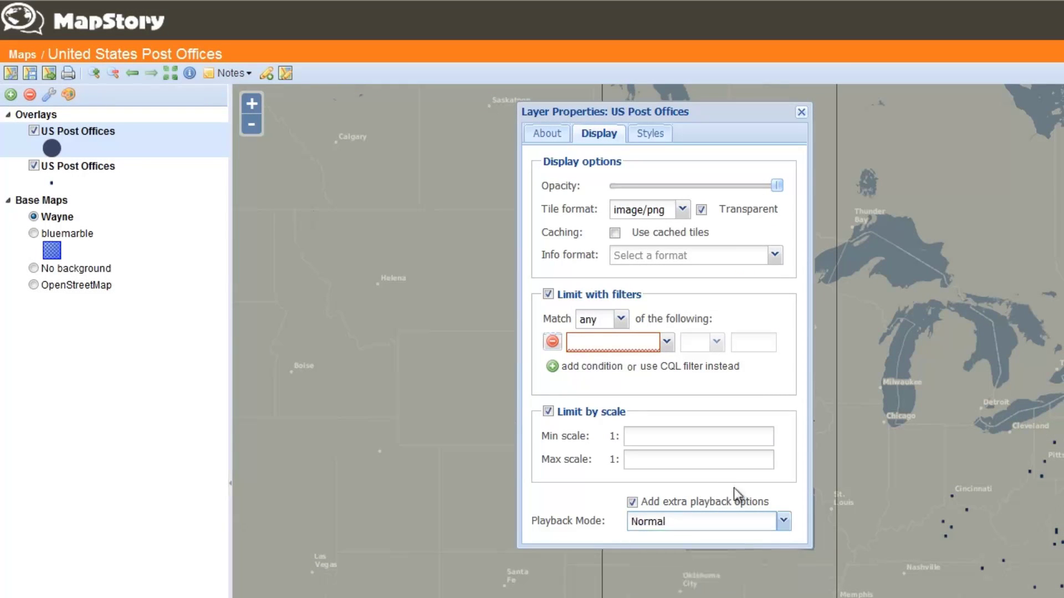
click(801, 112)
click(78, 166)
click(49, 95)
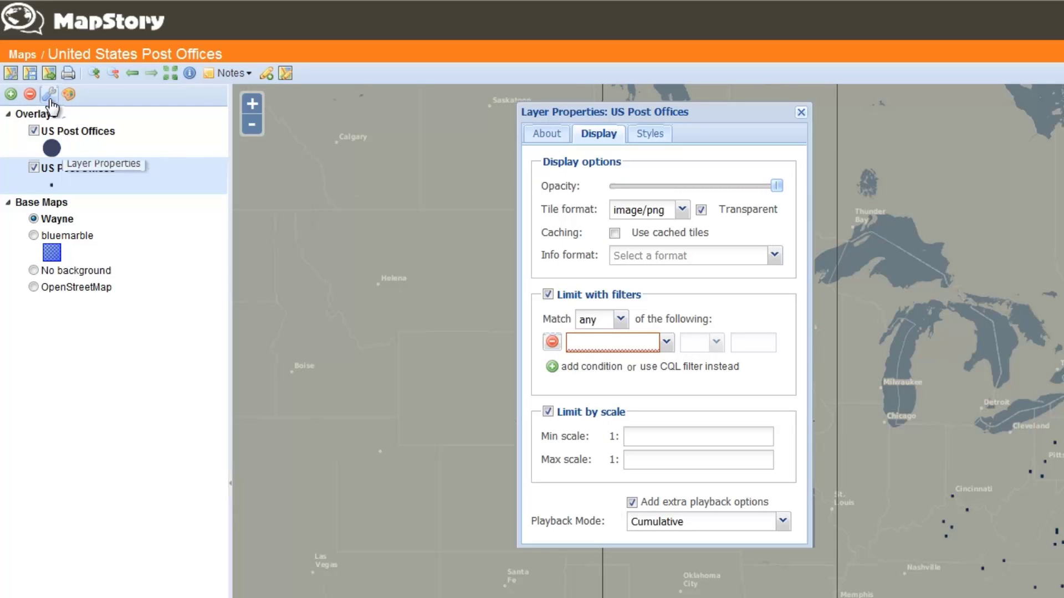
click(801, 112)
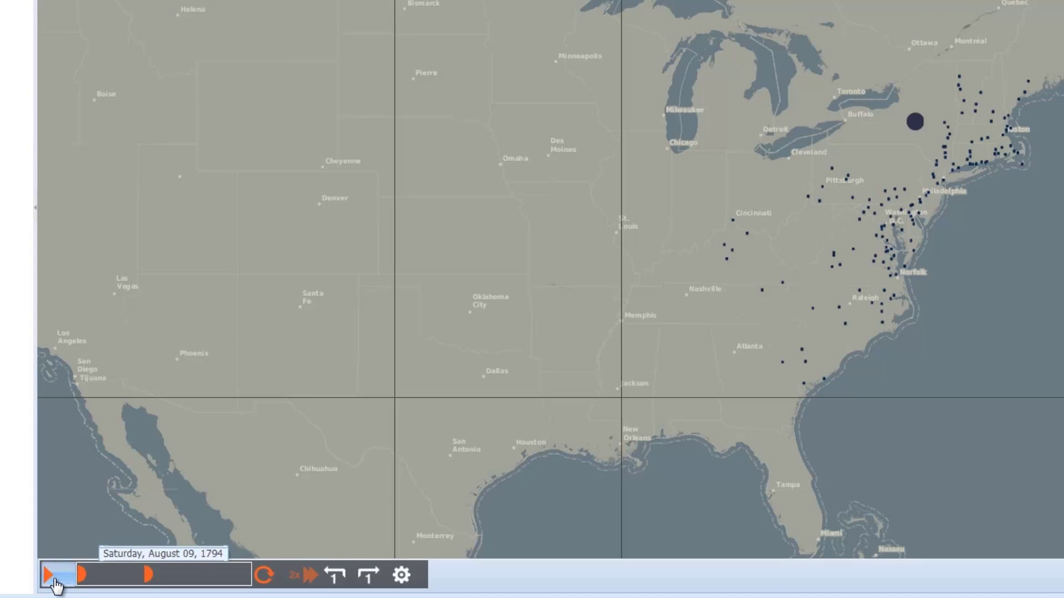
- Play and pause the post offices timeline in 1794, then download the Zipped Shapefile
click(49, 576)
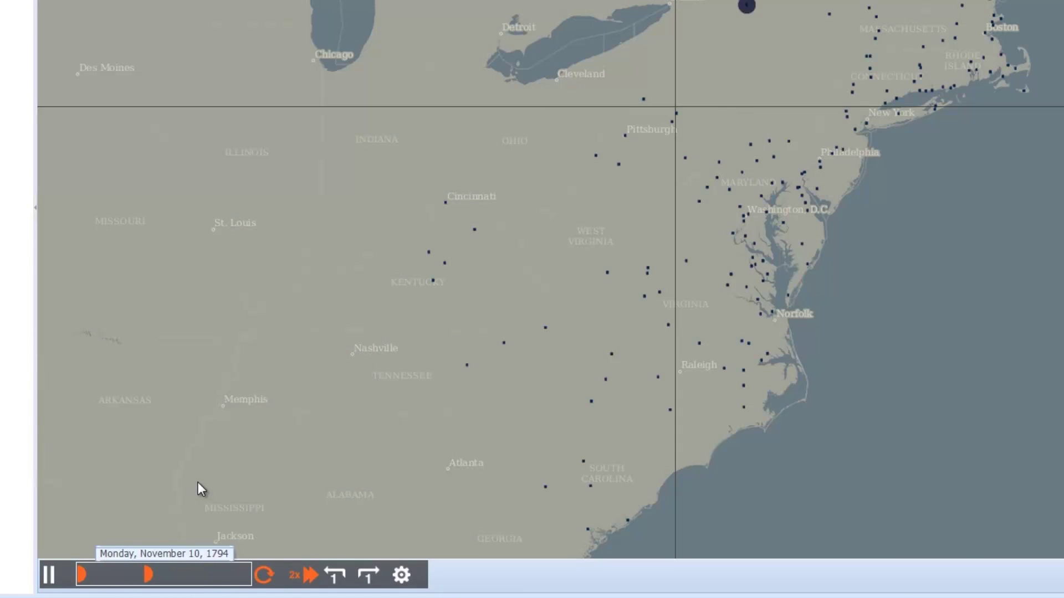
click(51, 582)
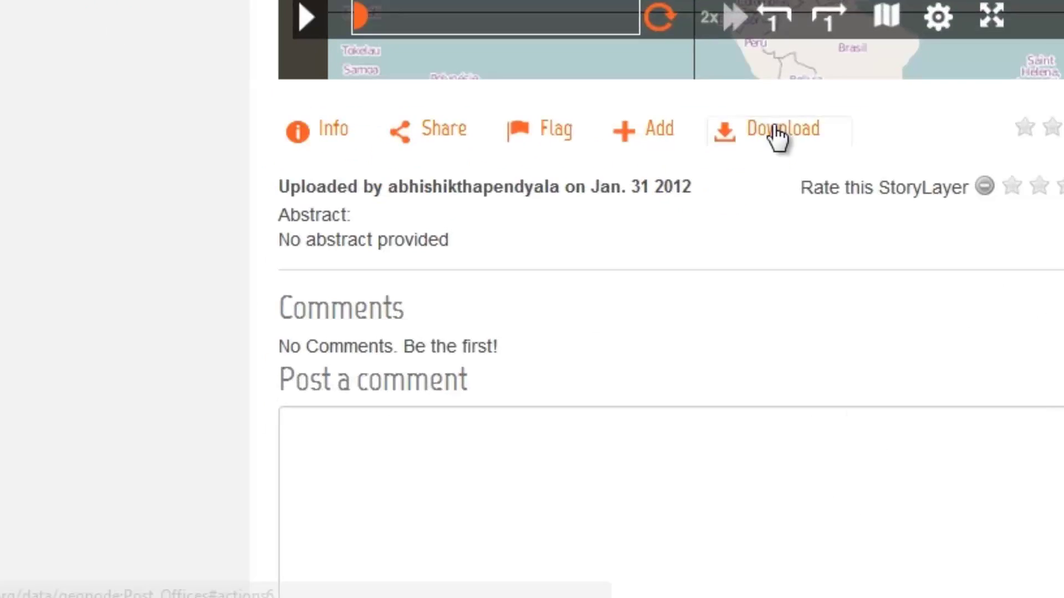
click(776, 133)
click(399, 197)
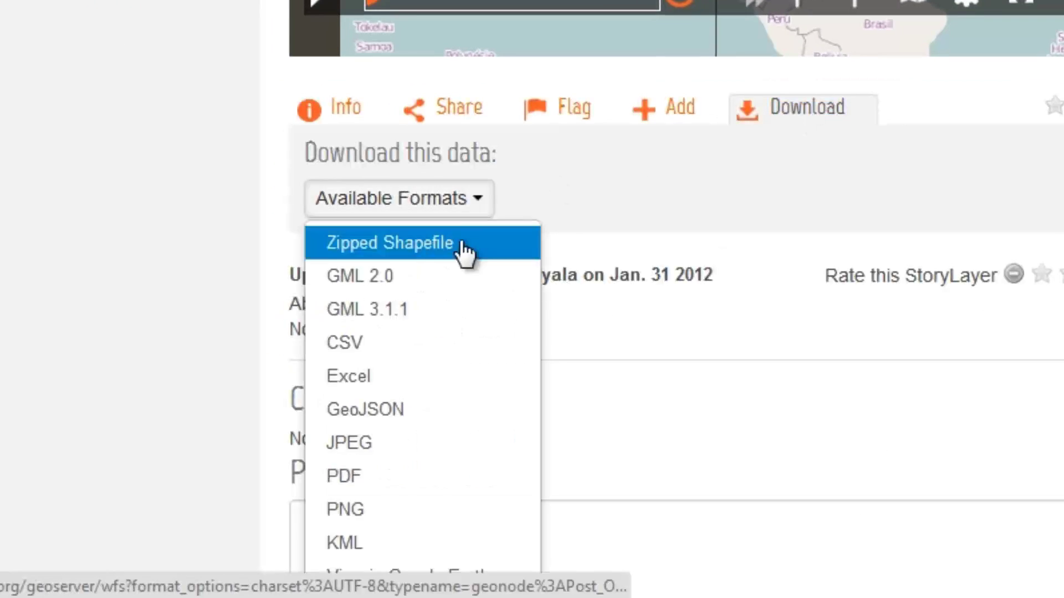
click(472, 242)
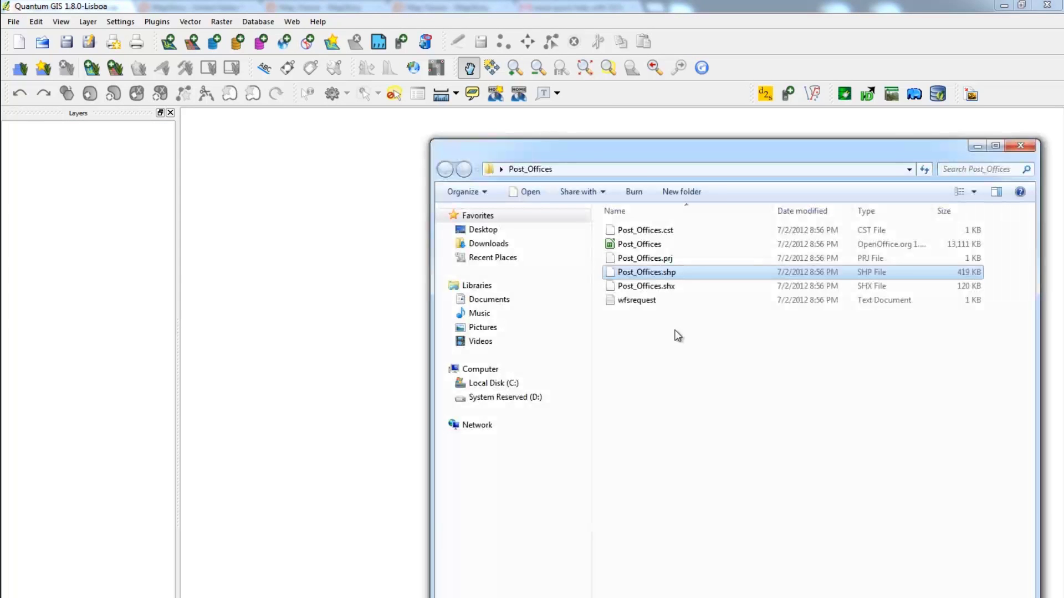
- Add Post_Offices.shp as a QGIS layer, zoom in, then drag the shapefile set to MapStory
drag(105, 377, 103, 374)
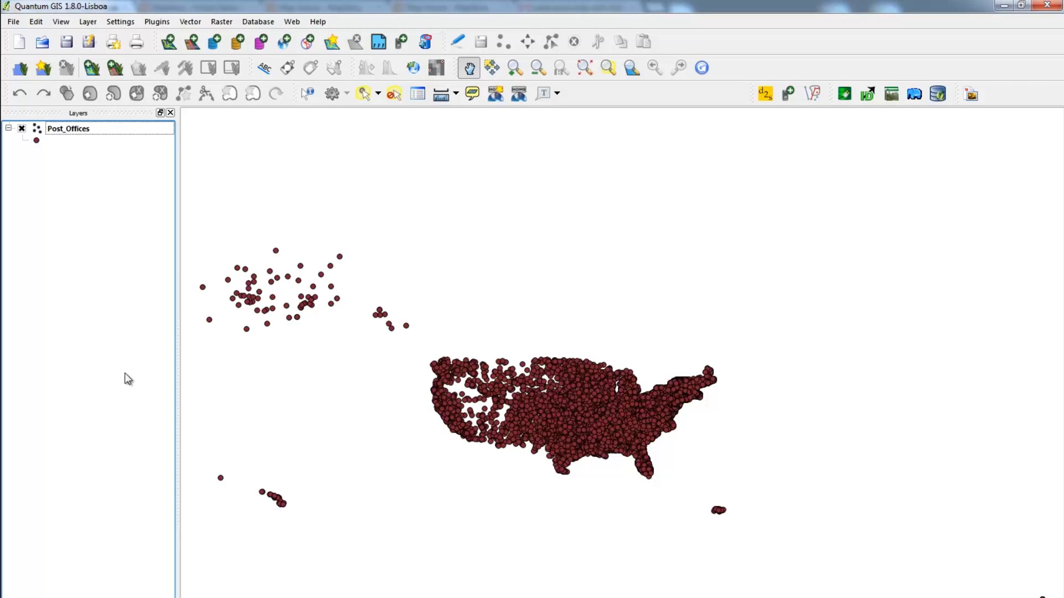
scroll(607, 410, up, 3)
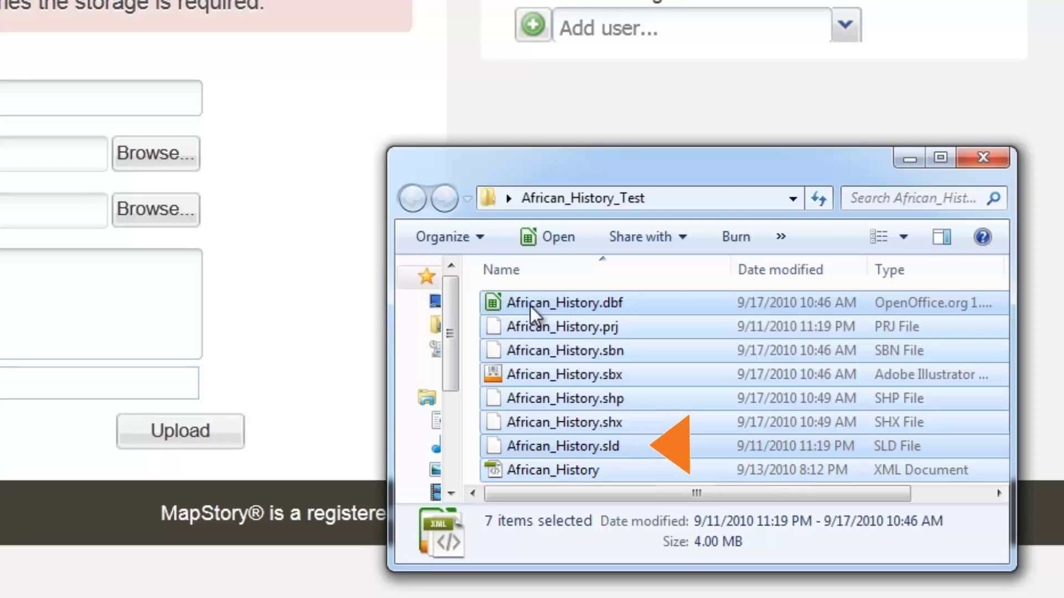
drag(532, 309, 482, 421)
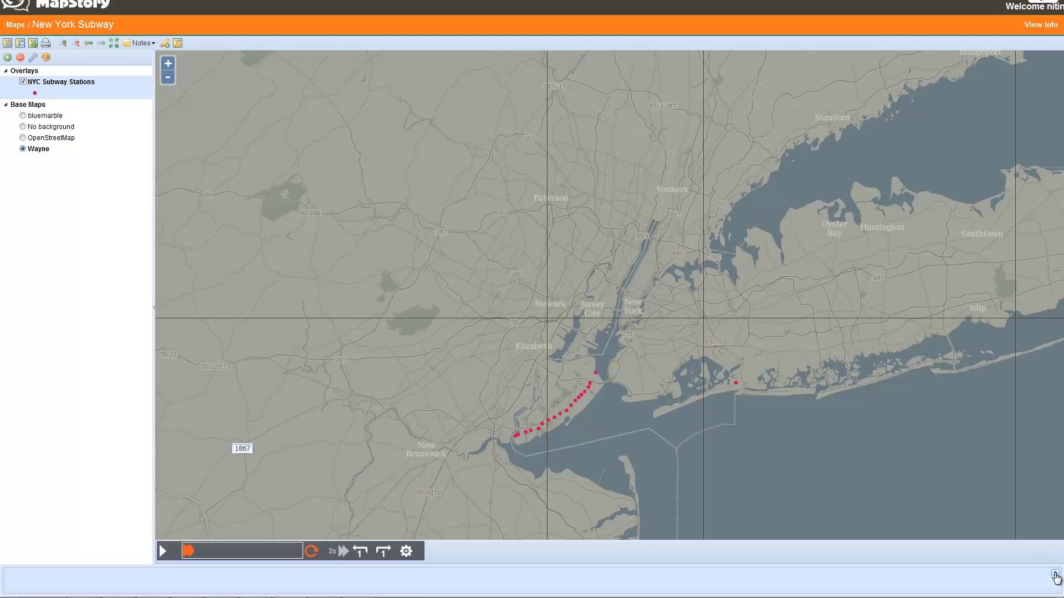
- Expand the annotations timeline below the New York Subway map and play the stations forward
click(1055, 576)
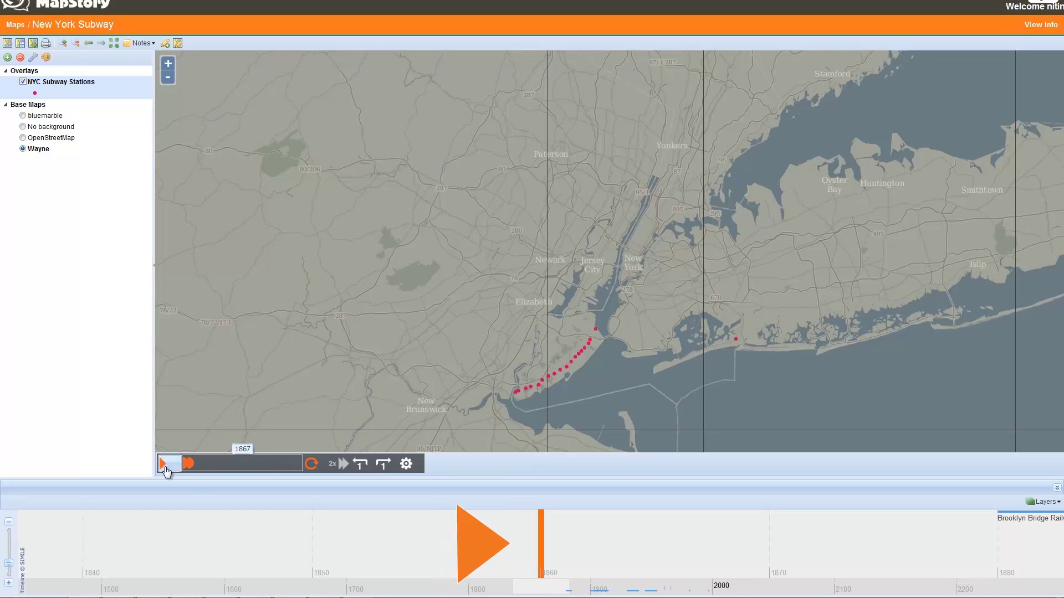
click(164, 466)
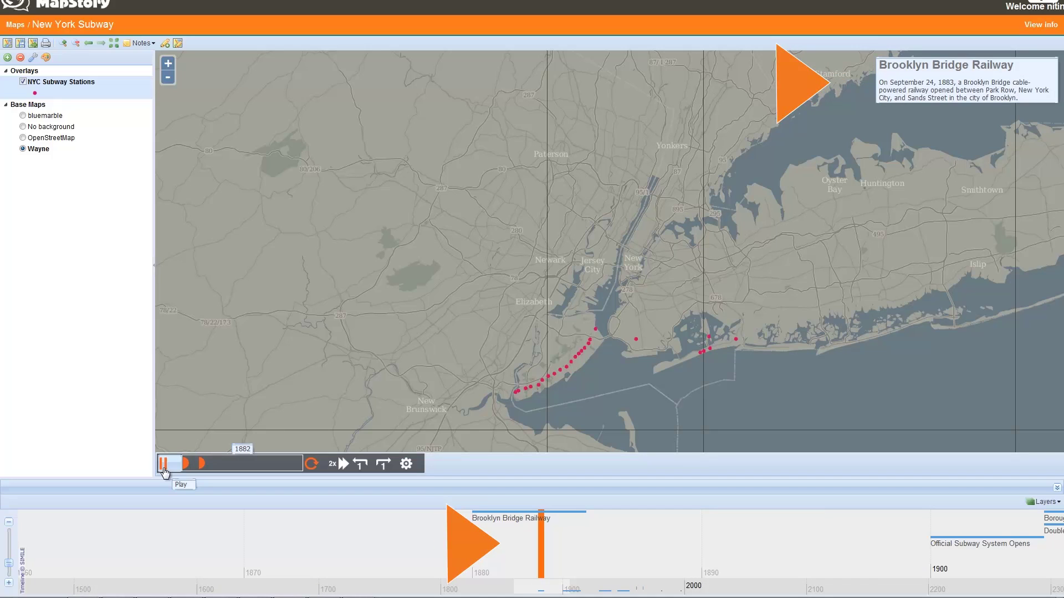